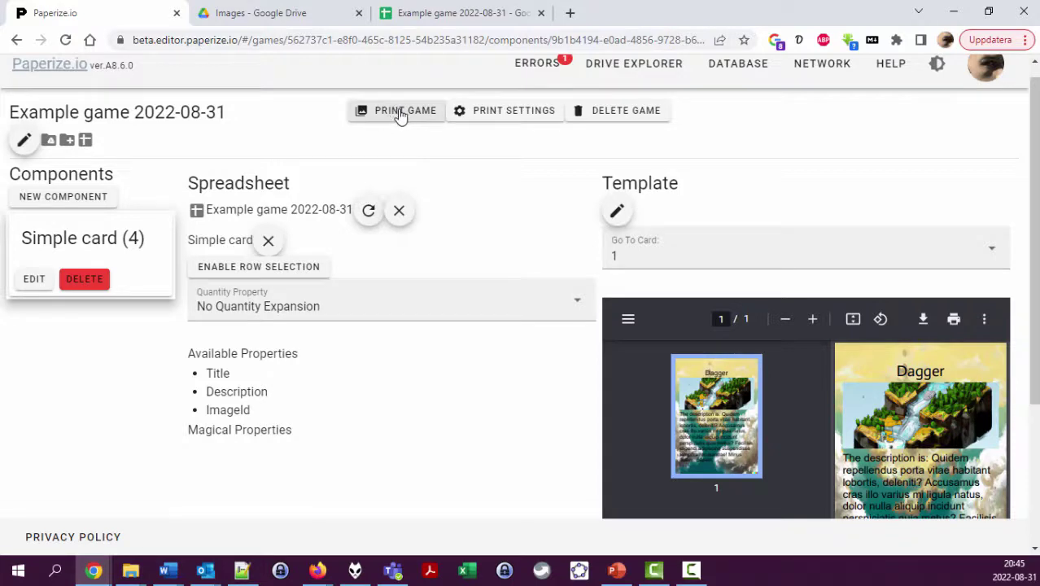
- Print the game and save the cards as 'Example game 2022-08-31 (1).pdf' in the example images folder
{"action": "left_click", "coordinate": [400, 114]}
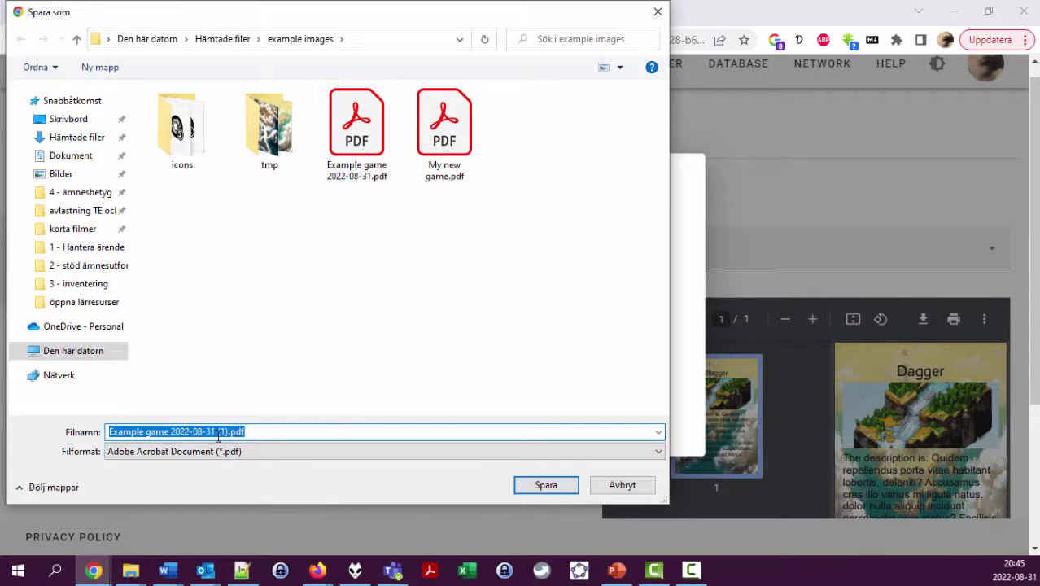
{"action": "left_click", "coordinate": [148, 435]}
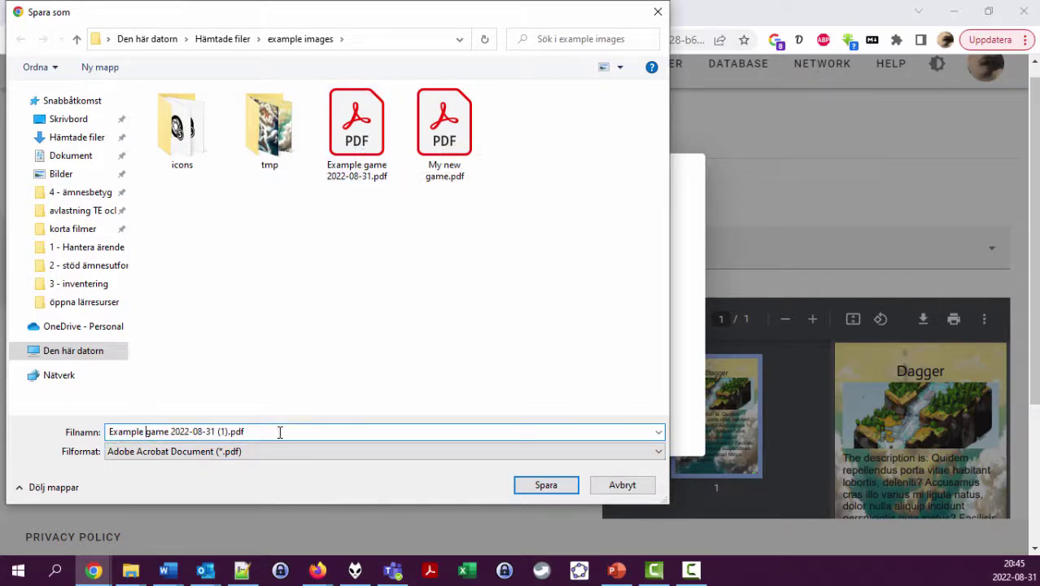
{"action": "left_click", "coordinate": [541, 486]}
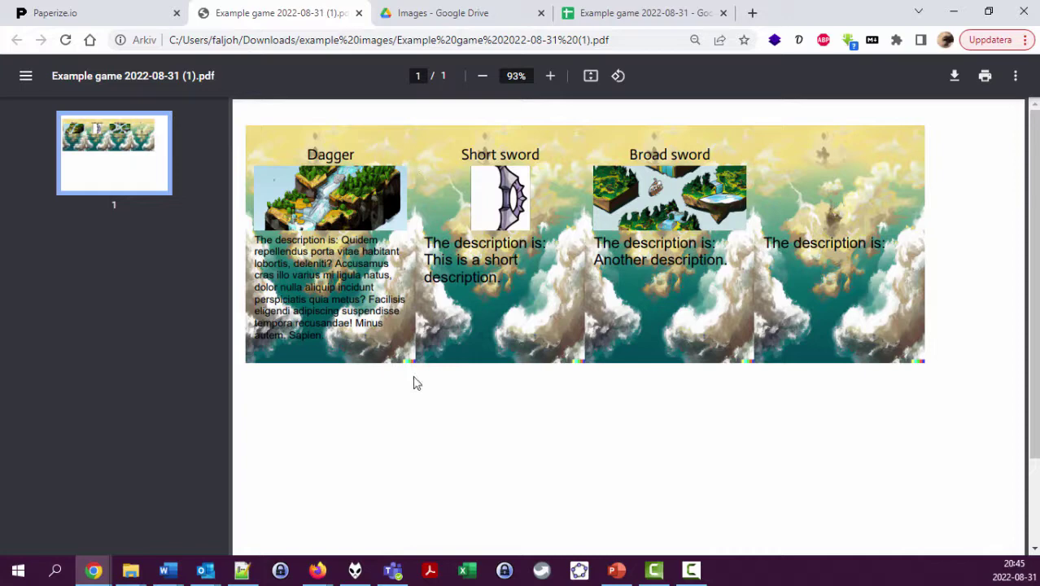
- Back in Paperize.io, close the export log and check the paper-size options in the print settings
{"action": "left_click", "coordinate": [123, 18]}
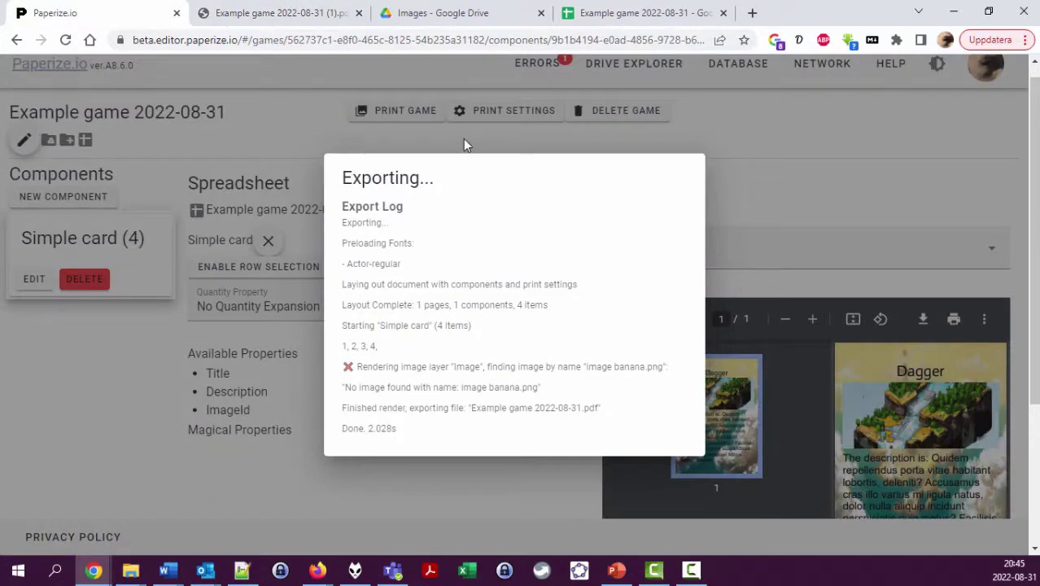
{"action": "left_click", "coordinate": [762, 191]}
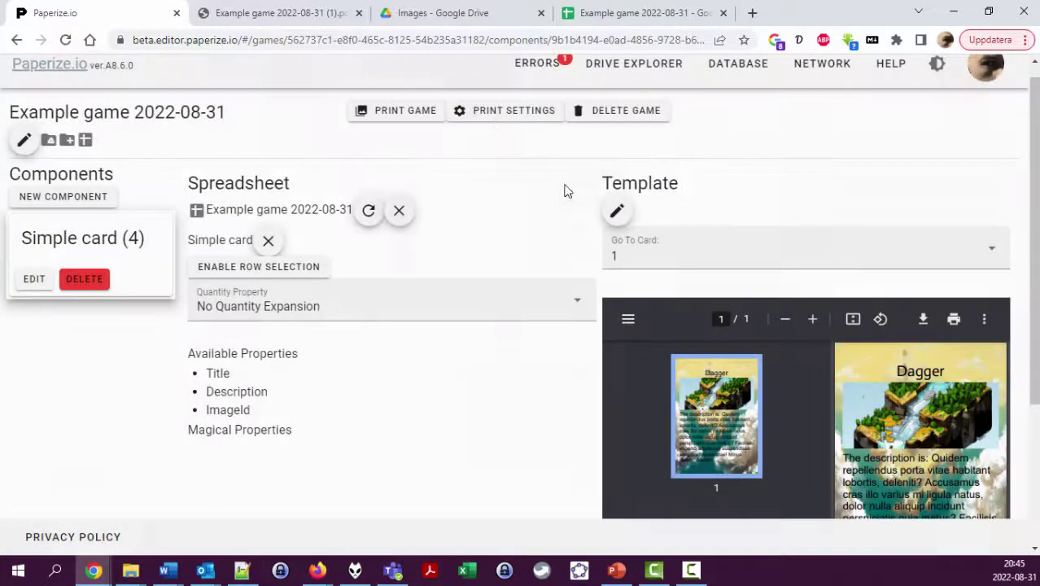
{"action": "left_click", "coordinate": [490, 111]}
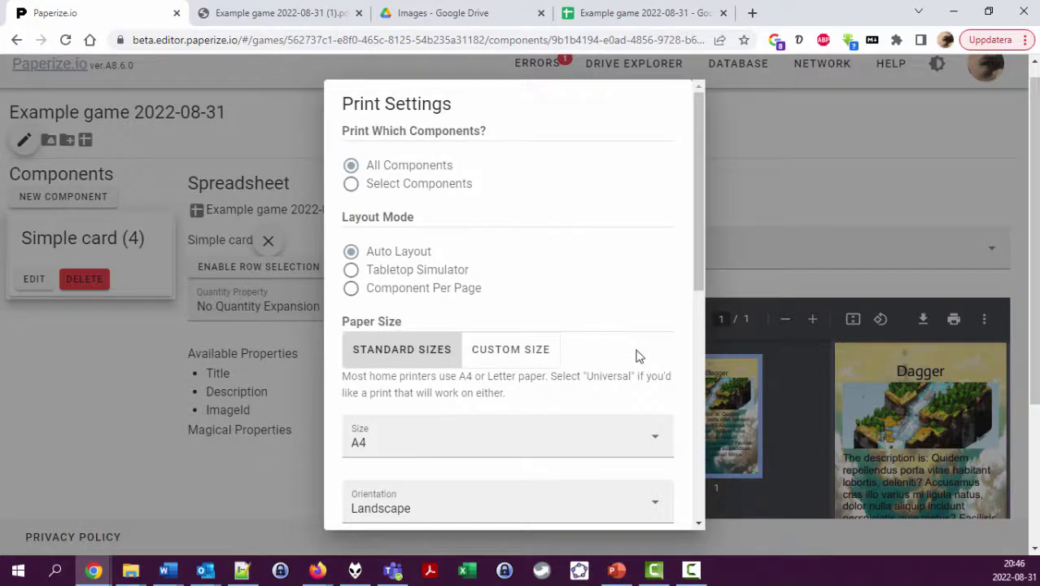
{"action": "scroll", "coordinate": [575, 349], "scroll_direction": "down", "scroll_amount": 1}
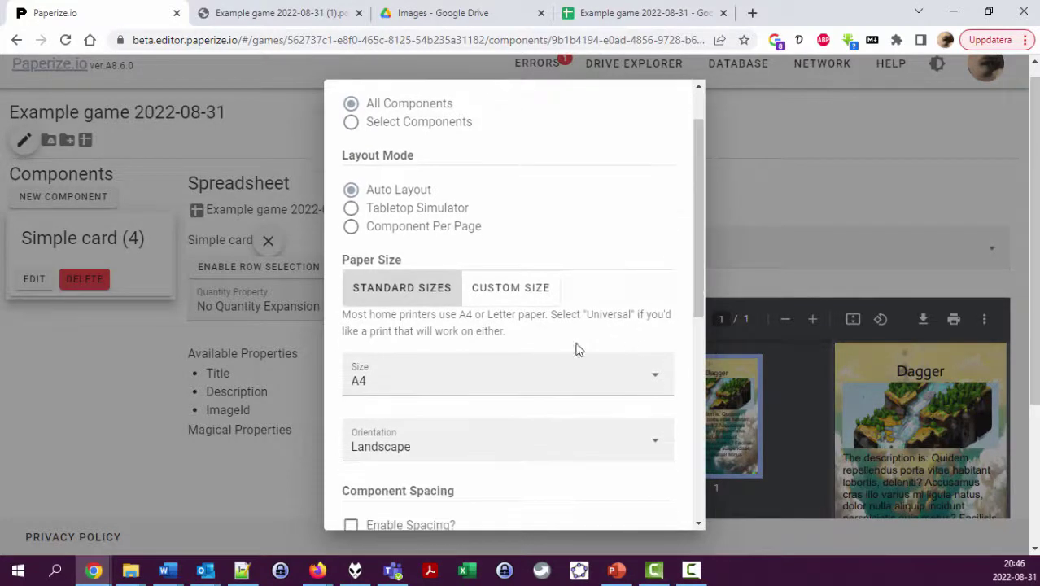
{"action": "left_click", "coordinate": [655, 379]}
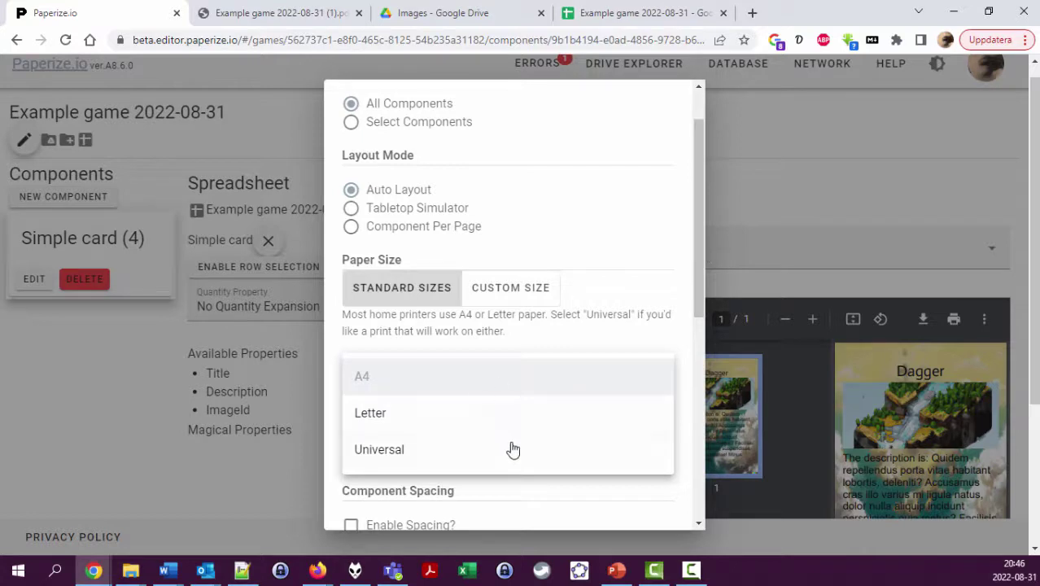
- Try the one-per-page and Tabletop Simulator layouts, then keep Auto Layout on A4 landscape
{"action": "left_click", "coordinate": [578, 229]}
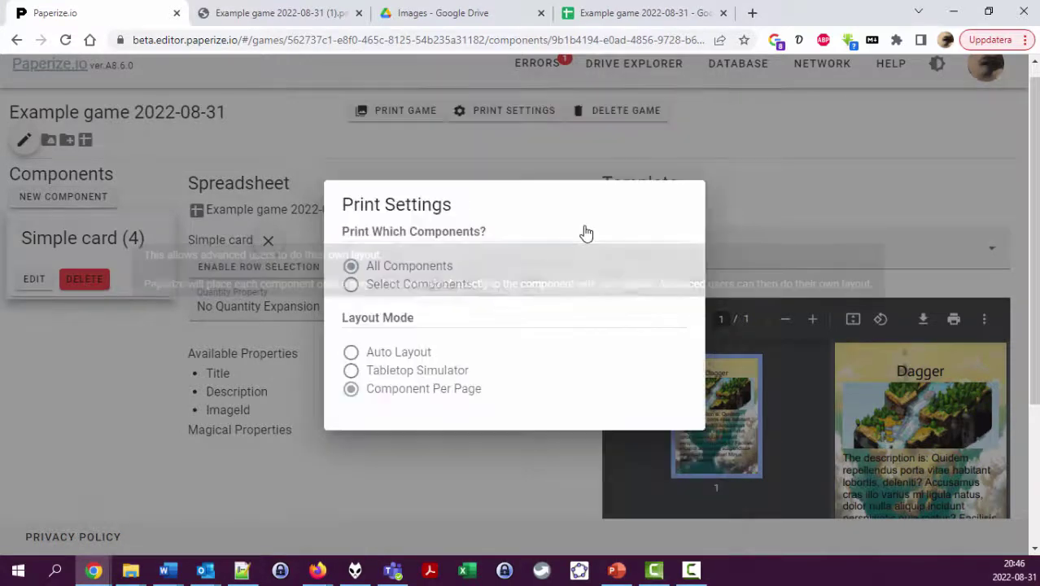
{"action": "left_click", "coordinate": [399, 351]}
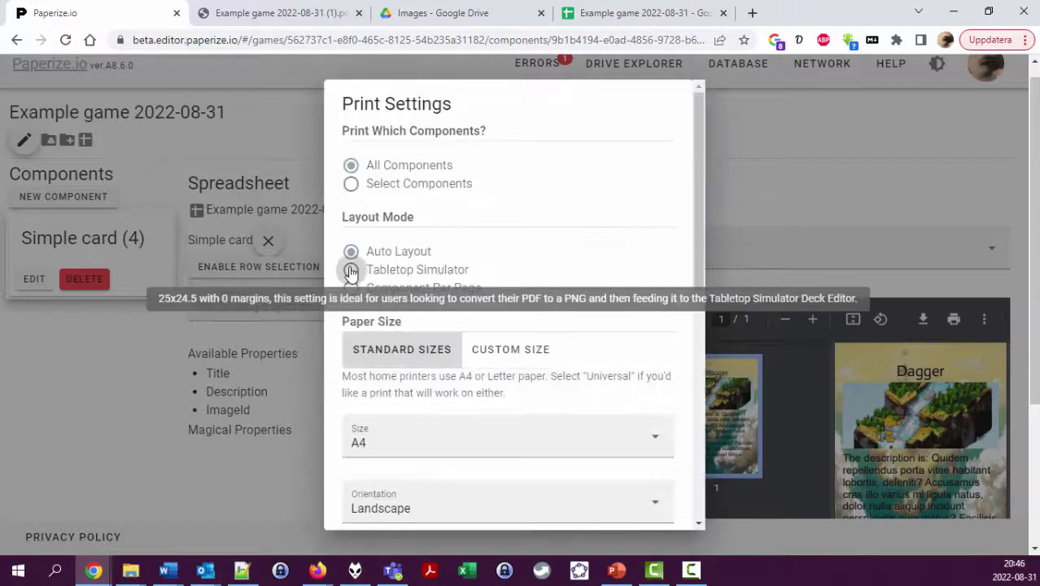
{"action": "left_click", "coordinate": [355, 270]}
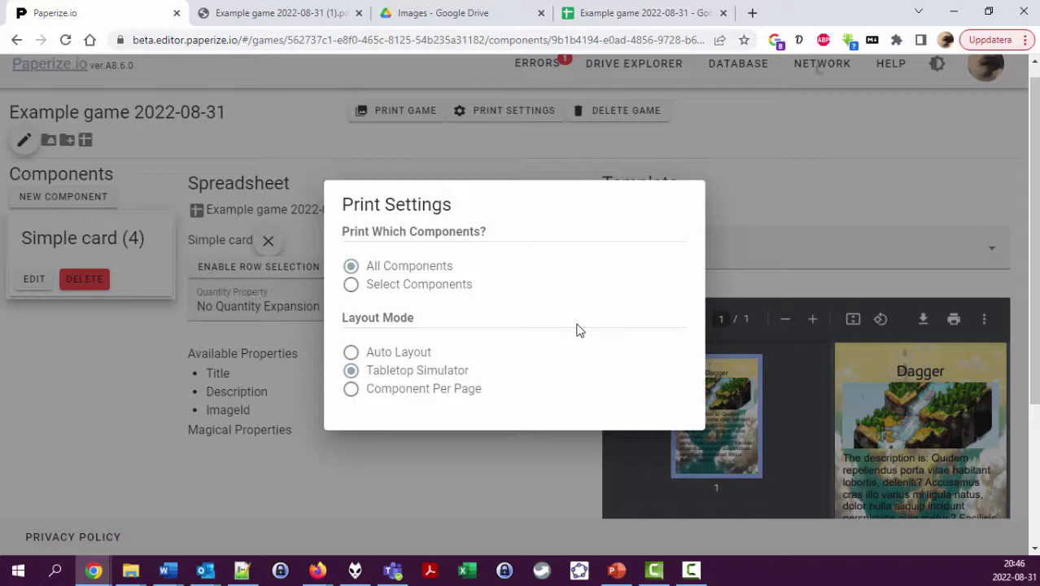
{"action": "left_click", "coordinate": [396, 353]}
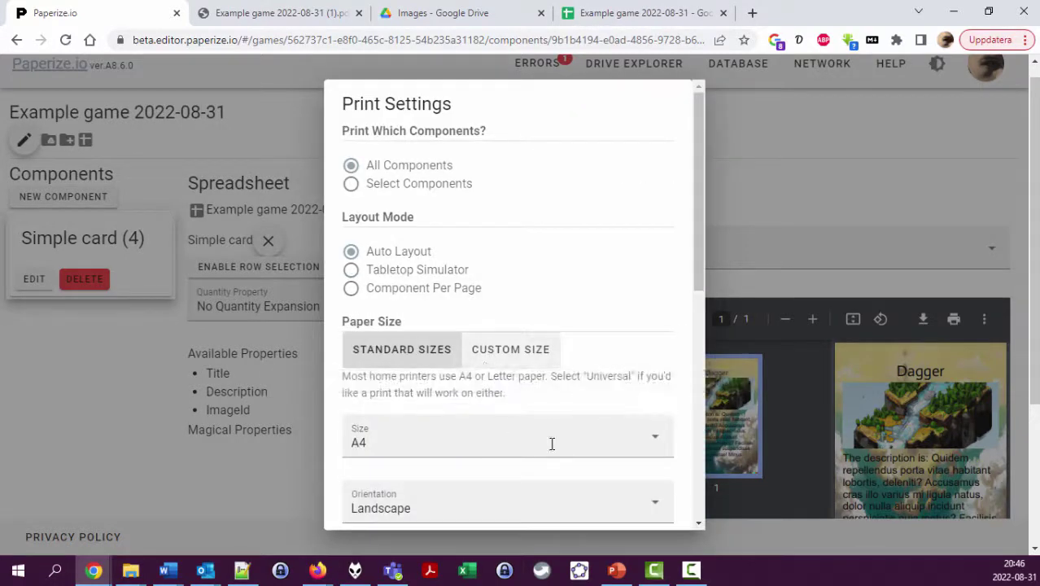
{"action": "scroll", "coordinate": [578, 397], "scroll_direction": "down", "scroll_amount": 5}
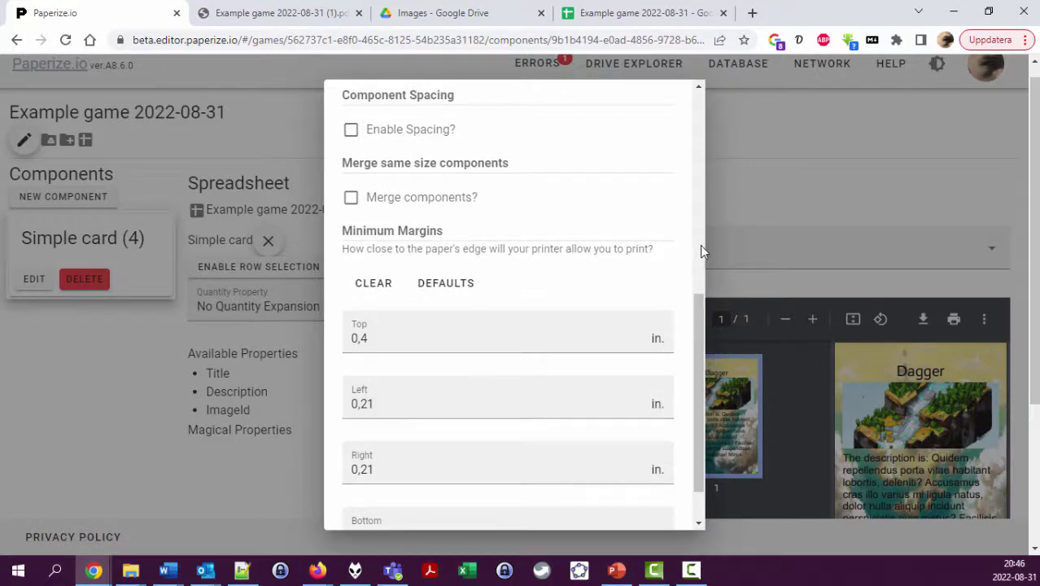
{"action": "left_click", "coordinate": [765, 201]}
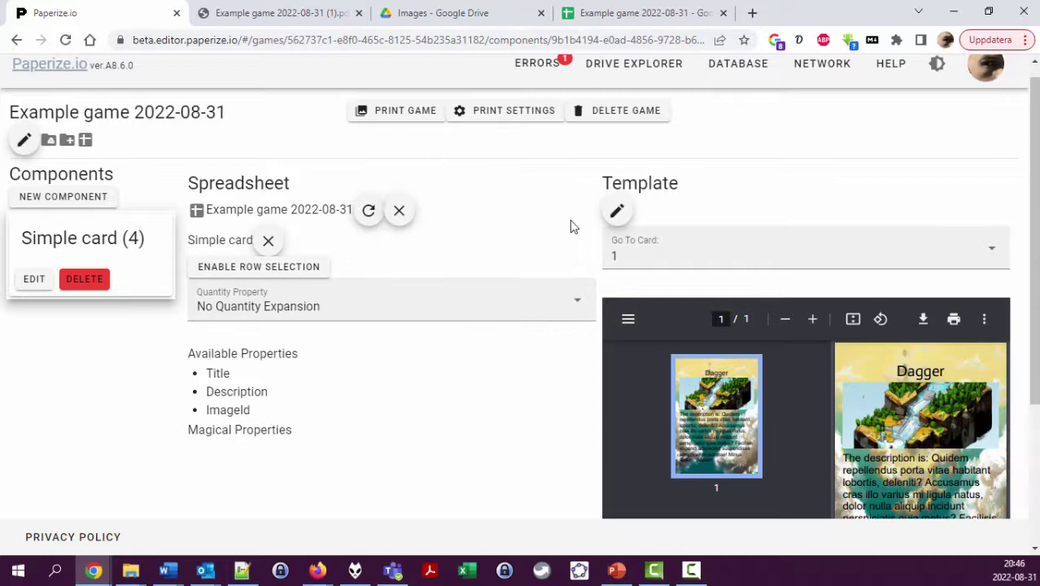
- In the template editor, switch the Background image layer's dimensions to millimetres
{"action": "left_click", "coordinate": [617, 213]}
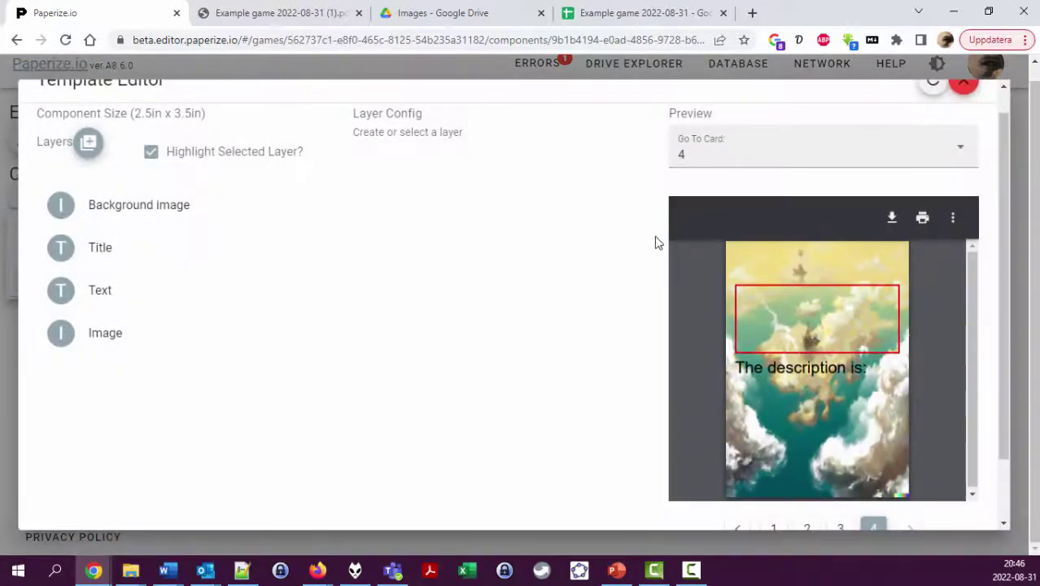
{"action": "left_click", "coordinate": [143, 205]}
{"action": "left_click", "coordinate": [487, 192]}
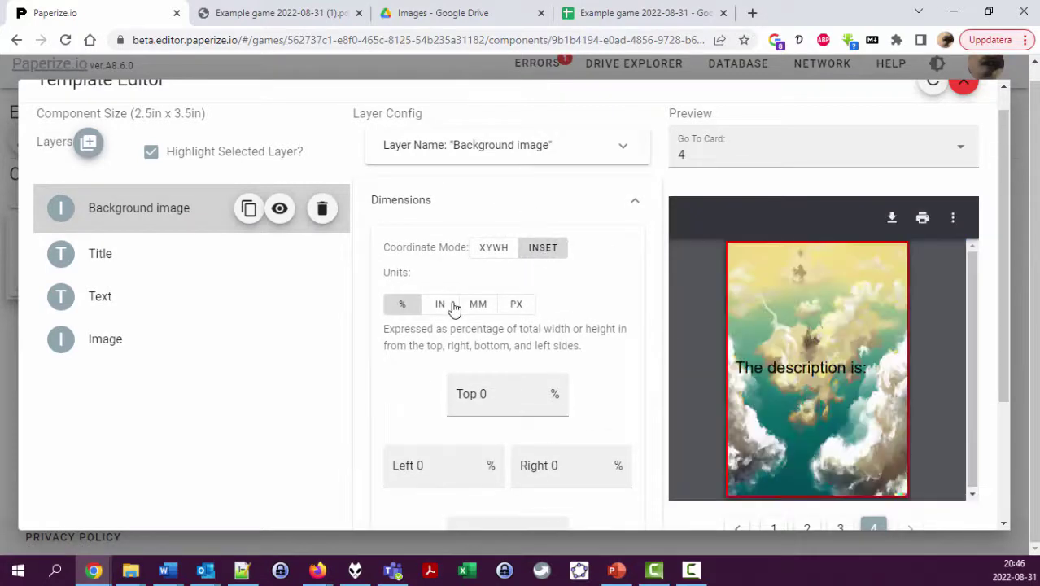
{"action": "left_click", "coordinate": [478, 306]}
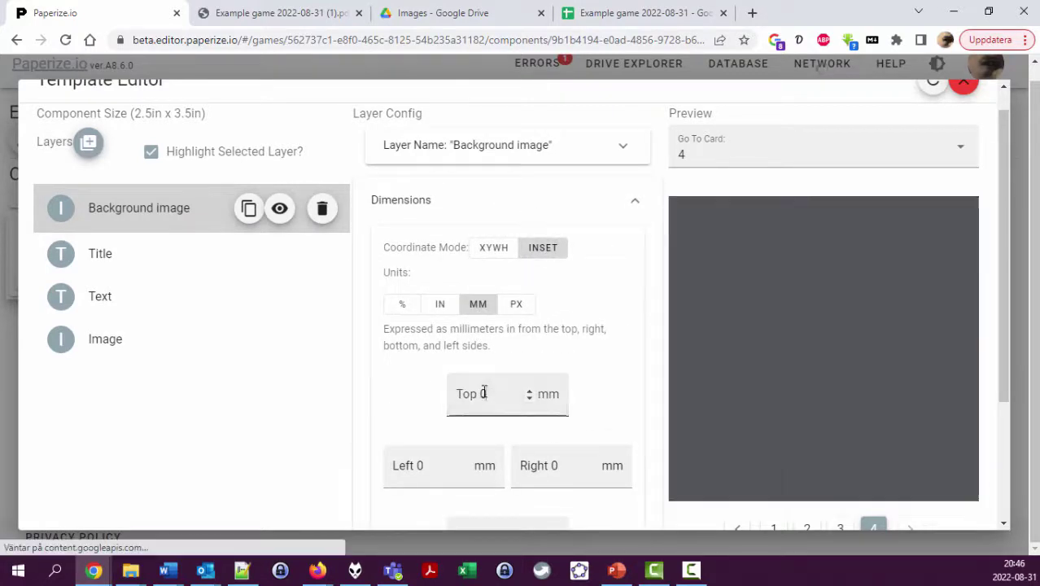
- Inset the Background image 0,3 mm from top and left, with right and bottom at 0,2 mm
{"action": "left_click_drag", "start_coordinate": [493, 396], "coordinate": [468, 401]}
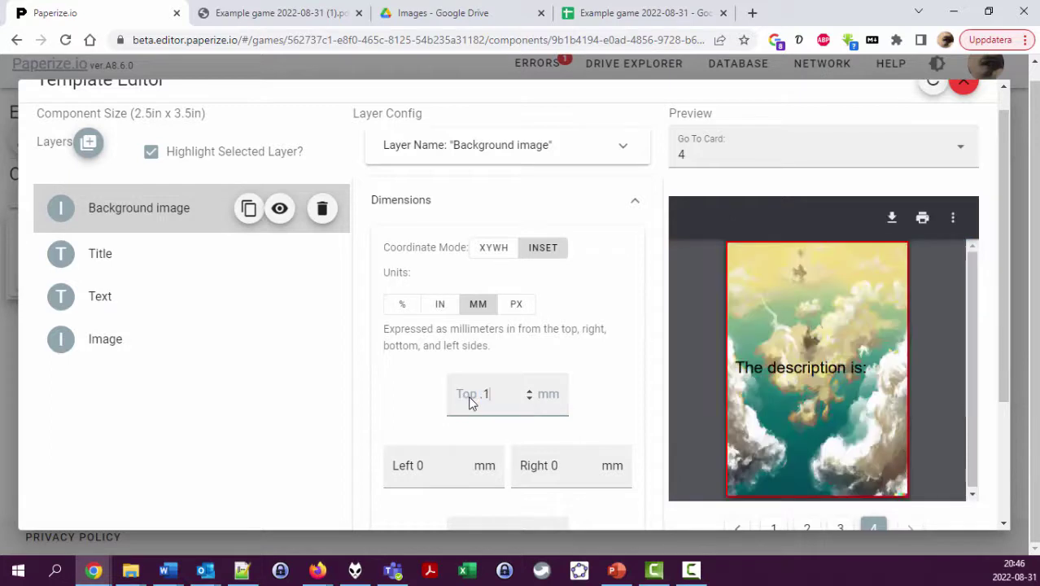
{"action": "type", "text": ".1"}
{"action": "key", "text": "Tab"}
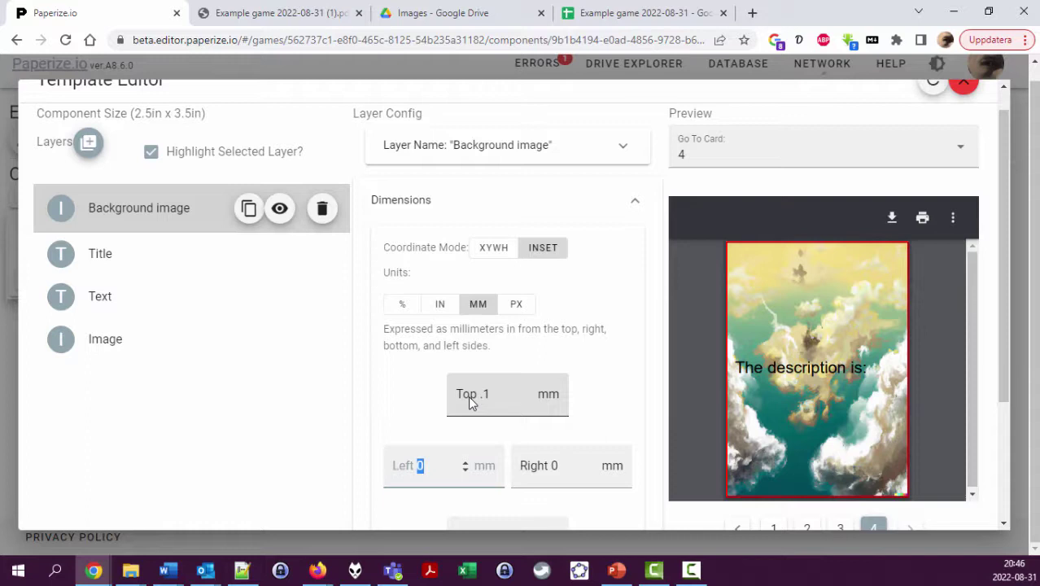
{"action": "key", "text": "shift+Tab"}
{"action": "type", "text": "0,3"}
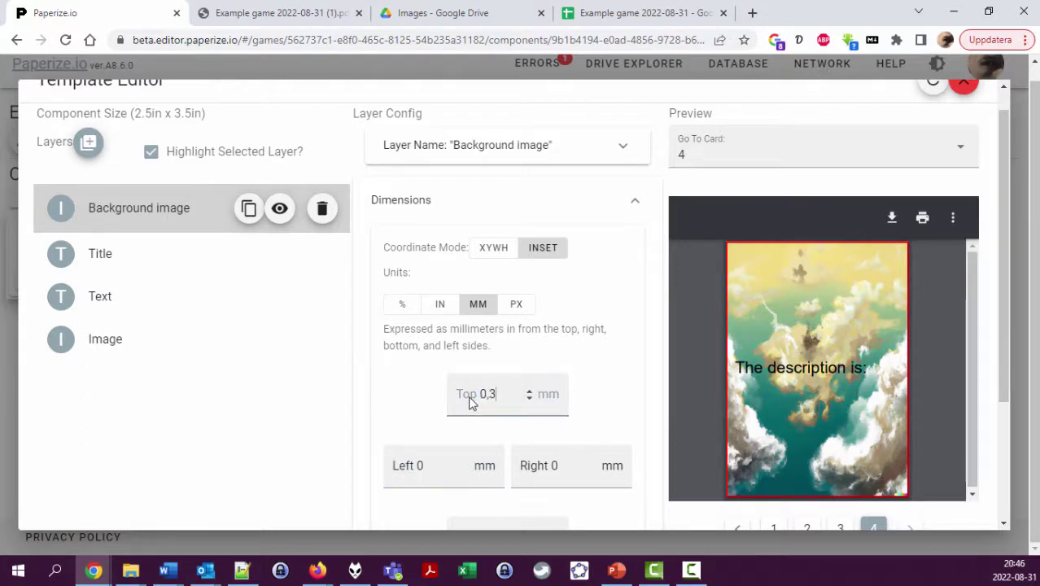
{"action": "key", "text": "Tab"}
{"action": "type", "text": "0,3"}
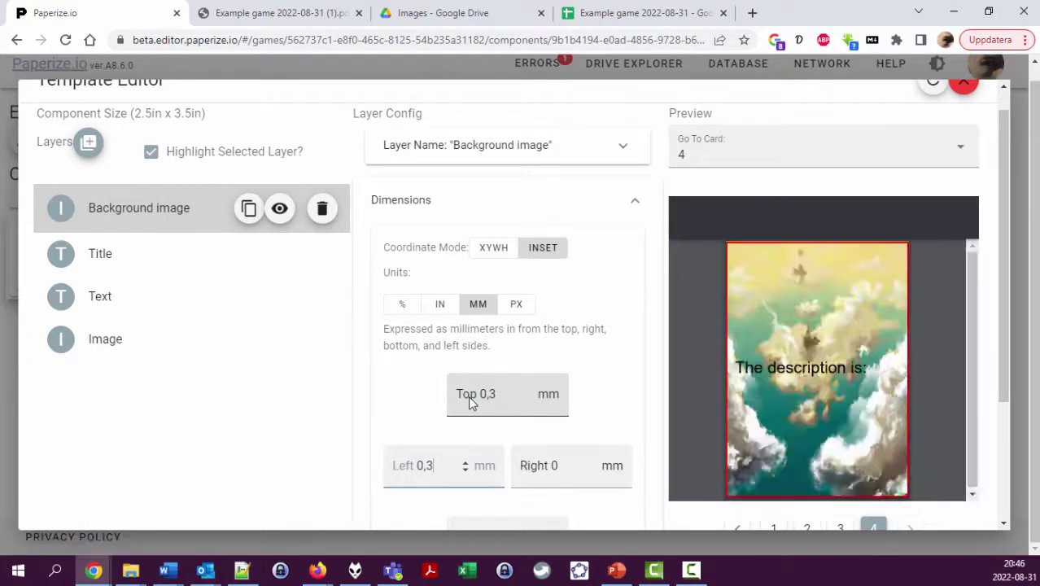
{"action": "key", "text": "Tab"}
{"action": "type", "text": "0,3"}
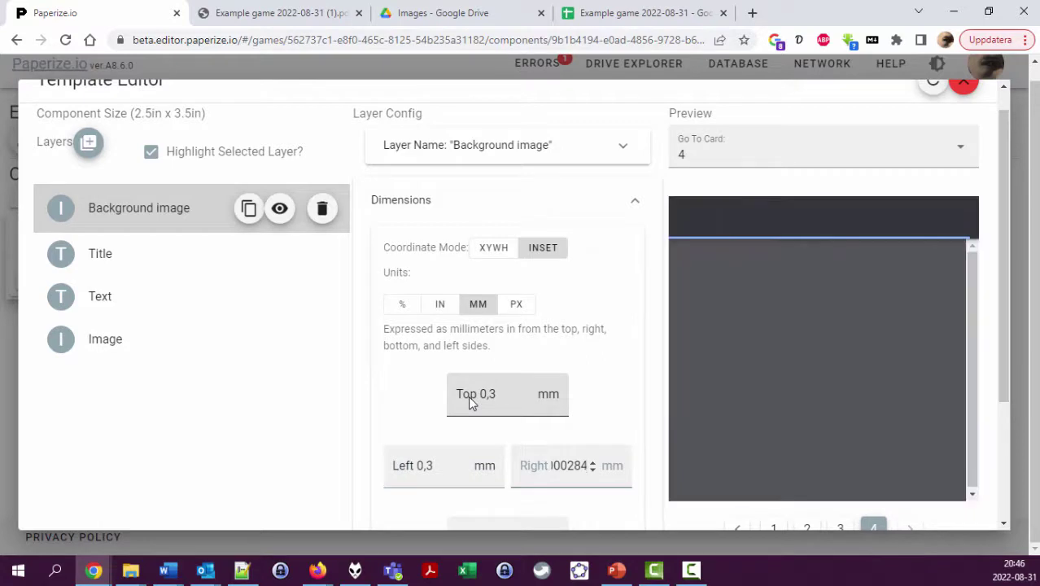
{"action": "key", "text": "Tab"}
{"action": "scroll", "coordinate": [470, 400], "scroll_direction": "down", "scroll_amount": 2}
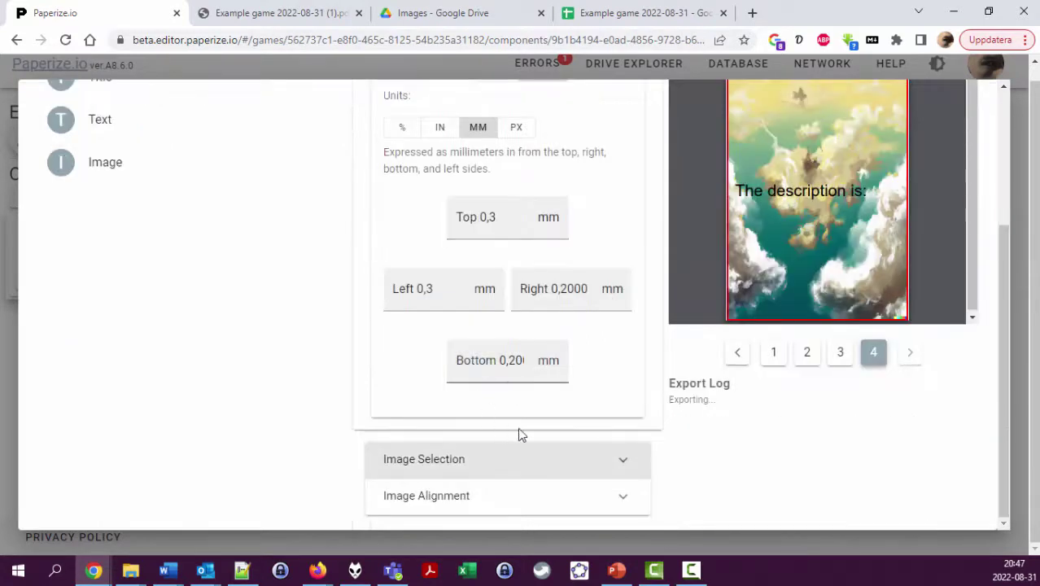
{"action": "scroll", "coordinate": [789, 398], "scroll_direction": "up", "scroll_amount": 2}
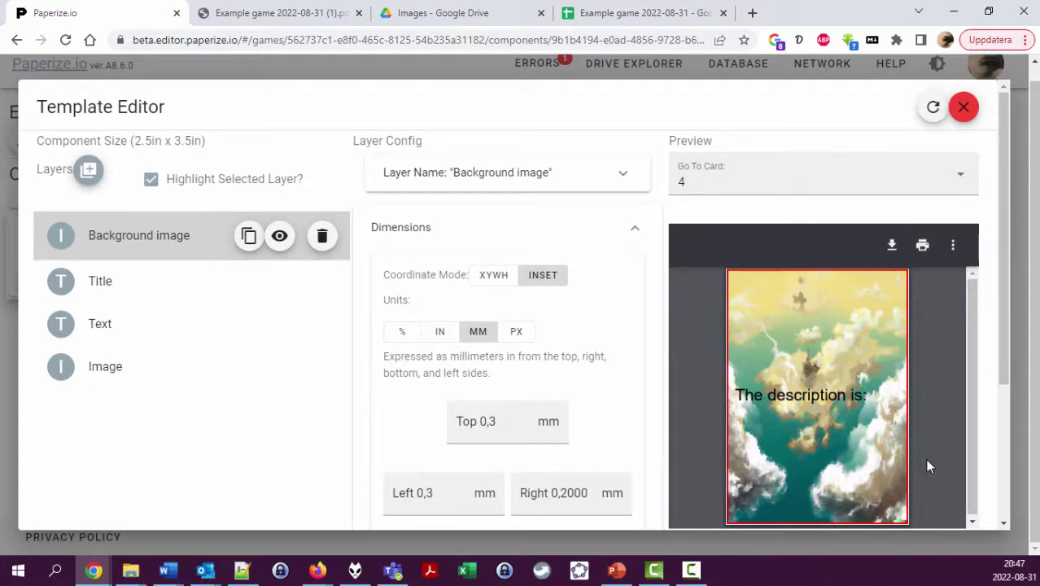
{"action": "left_click", "coordinate": [963, 109]}
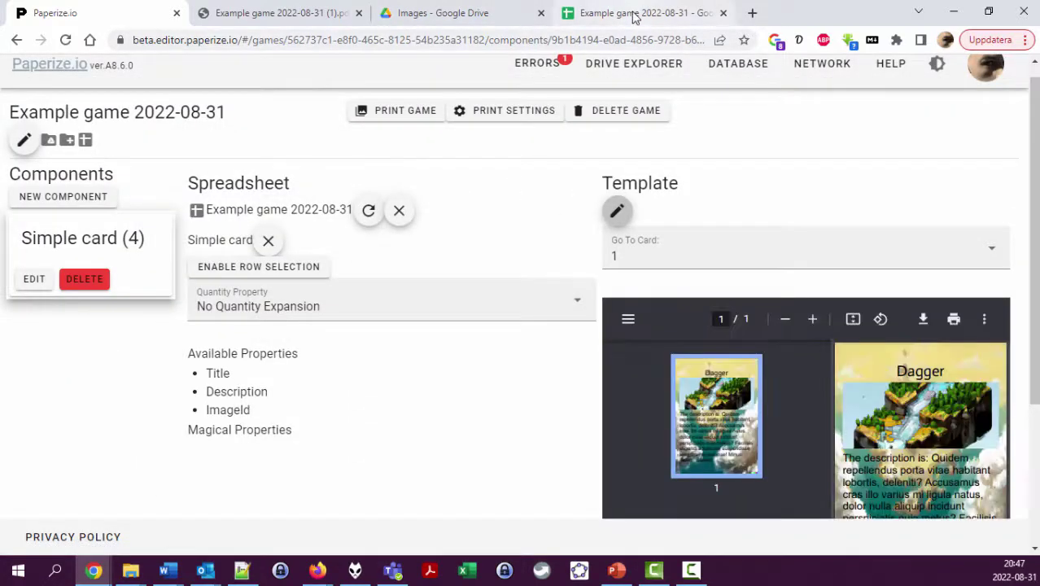
{"action": "left_click", "coordinate": [602, 15]}
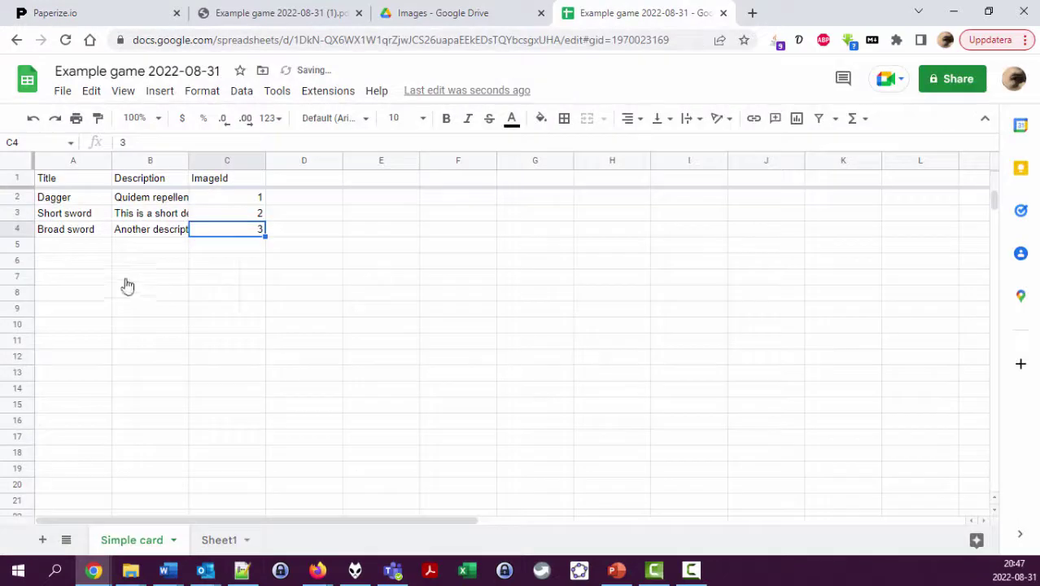
{"action": "left_click", "coordinate": [143, 17]}
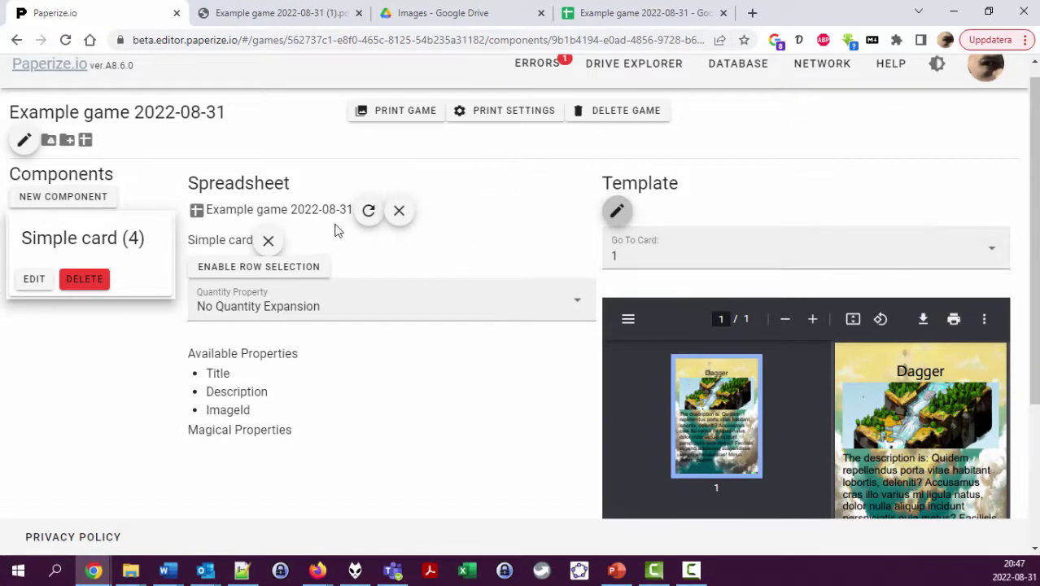
- Refresh the spreadsheet to three Simple cards and save them as 'Example game 2022-08-31 (2).pdf'
{"action": "left_click", "coordinate": [368, 210]}
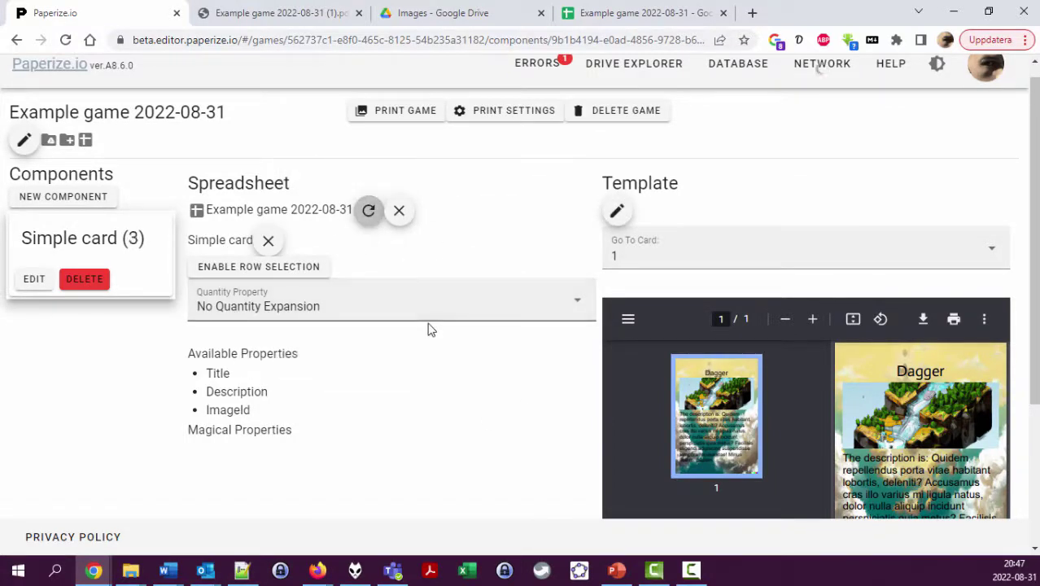
{"action": "left_click", "coordinate": [394, 113]}
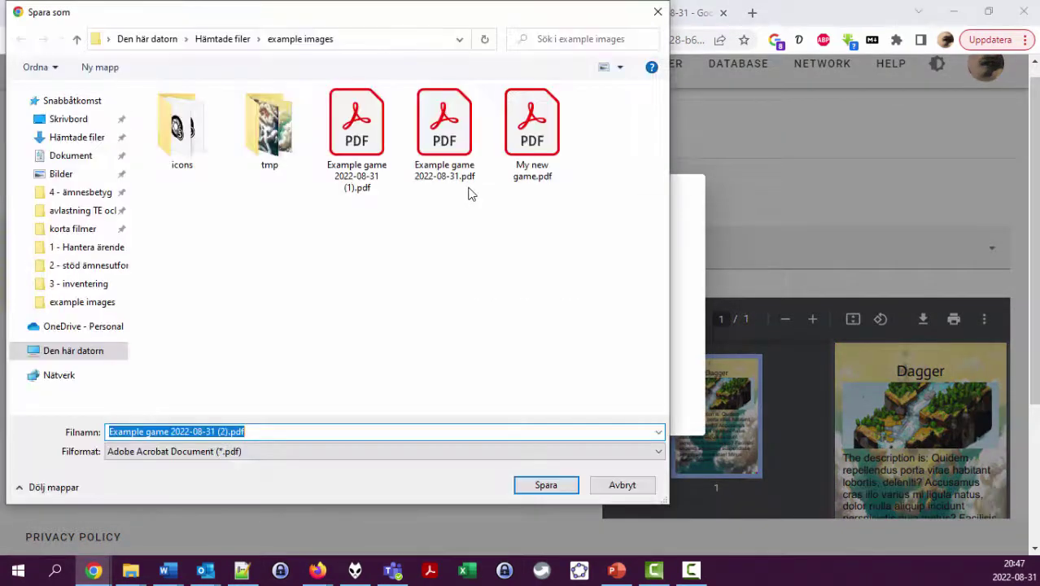
{"action": "left_click", "coordinate": [538, 486]}
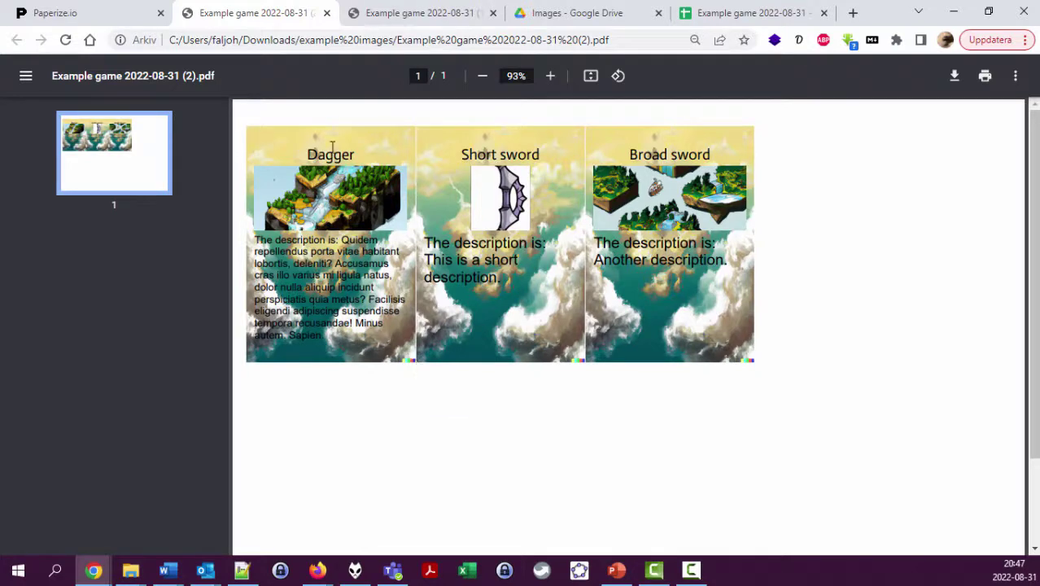
{"action": "left_click", "coordinate": [96, 17]}
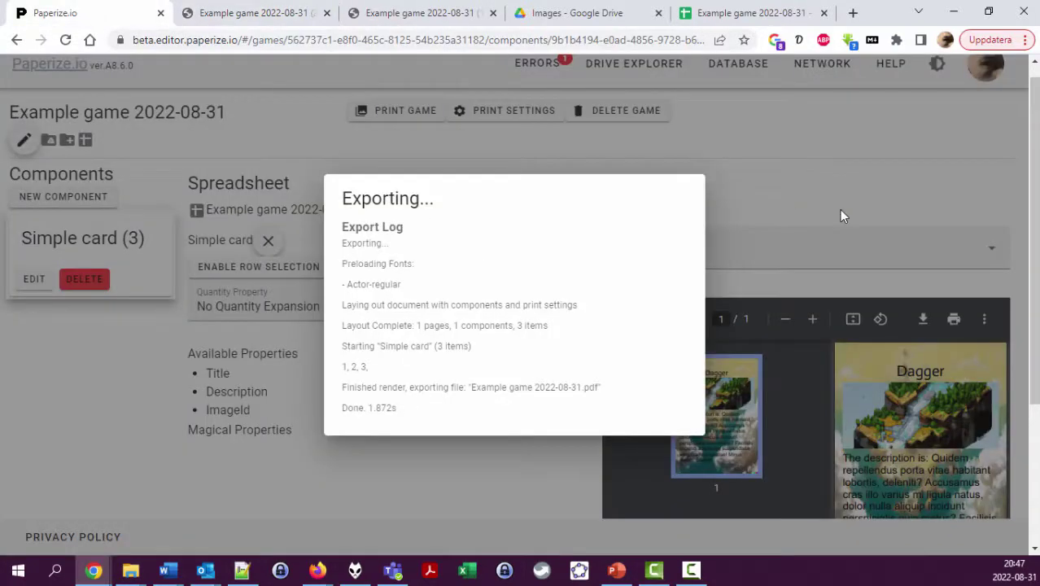